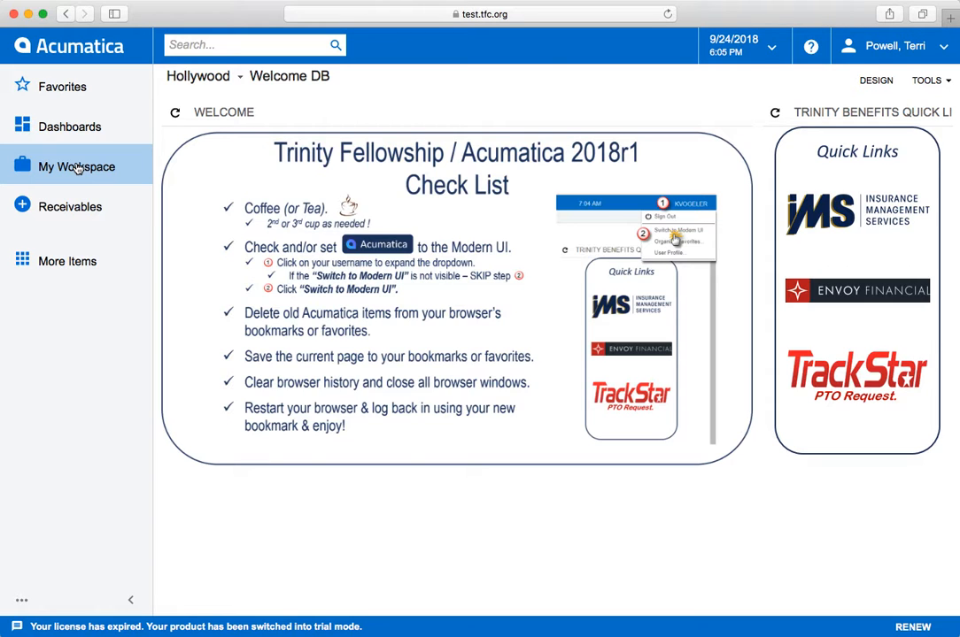
Start a new purchase order from the workspace quick menu and set its vendor to VN00336 - Bank of America CC.
click(77, 168)
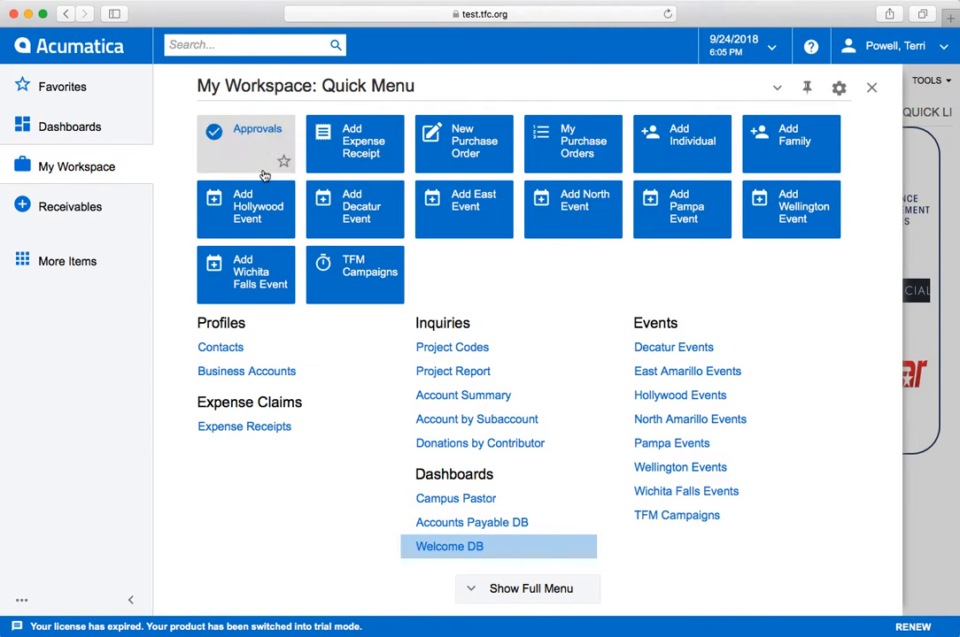
click(458, 143)
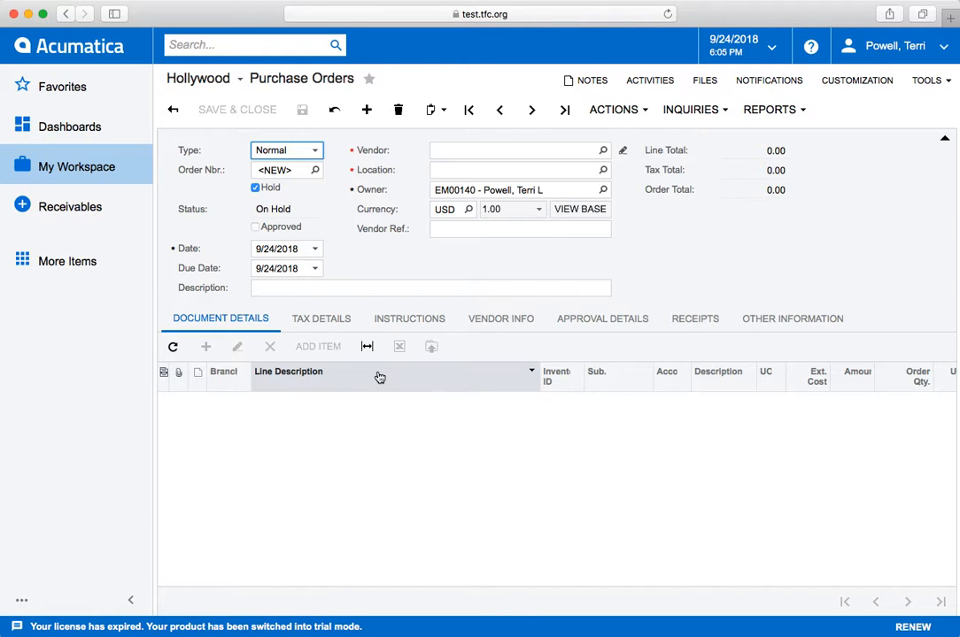
click(602, 151)
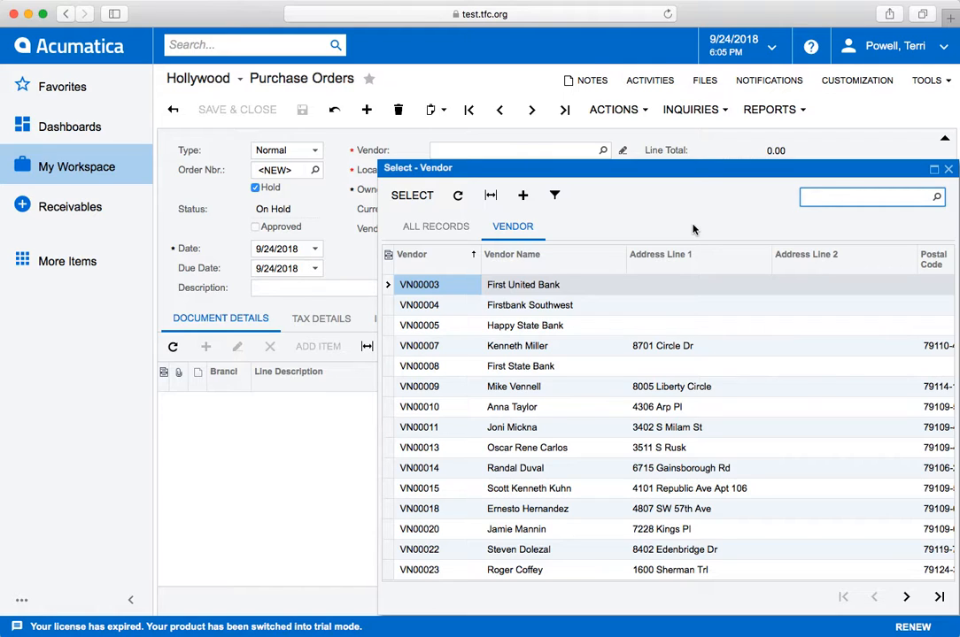
text(bank)
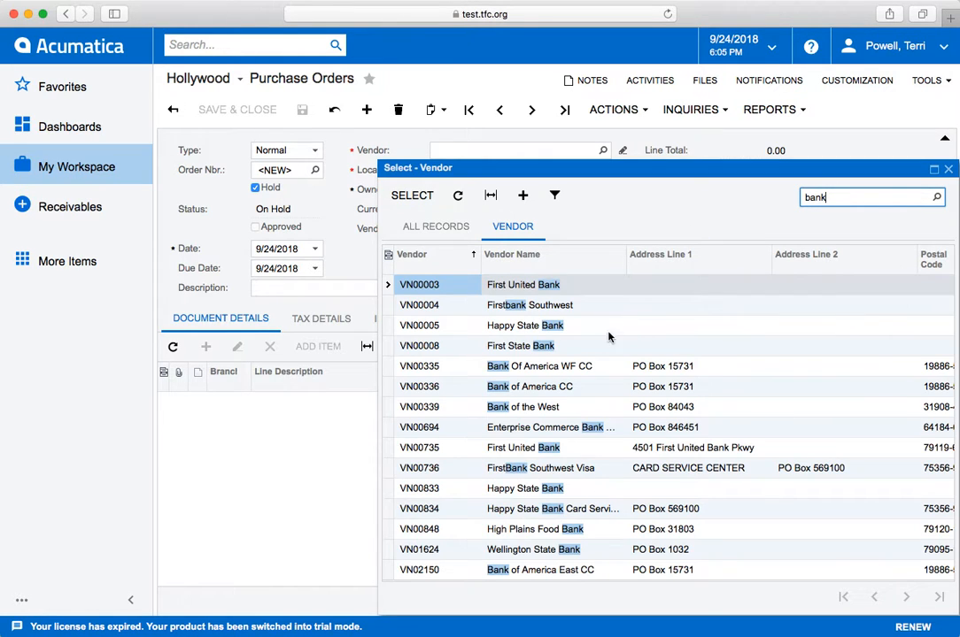
double_click(571, 390)
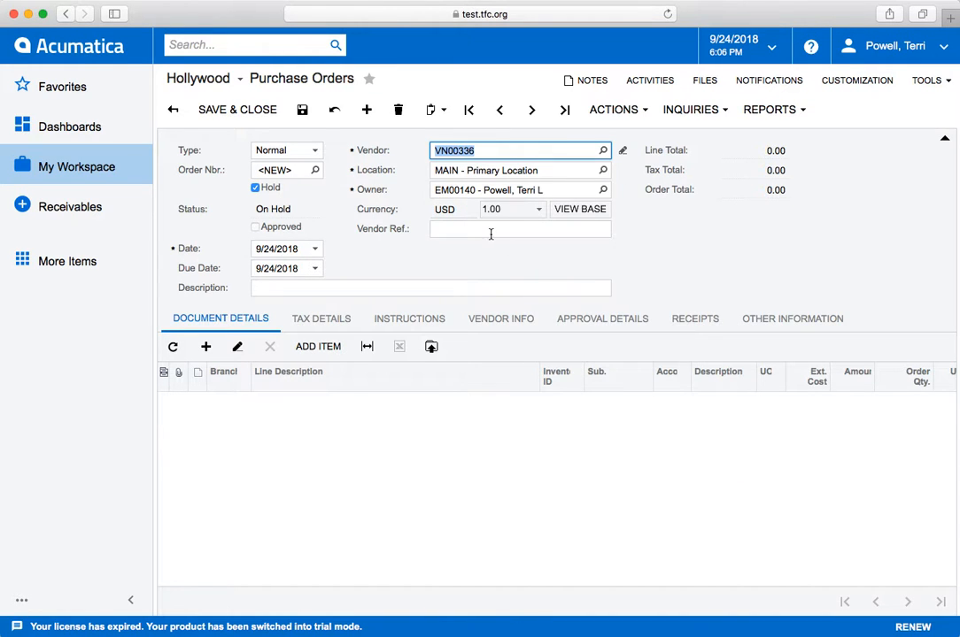
Open the owner selection list and close it without choosing a different owner.
click(602, 193)
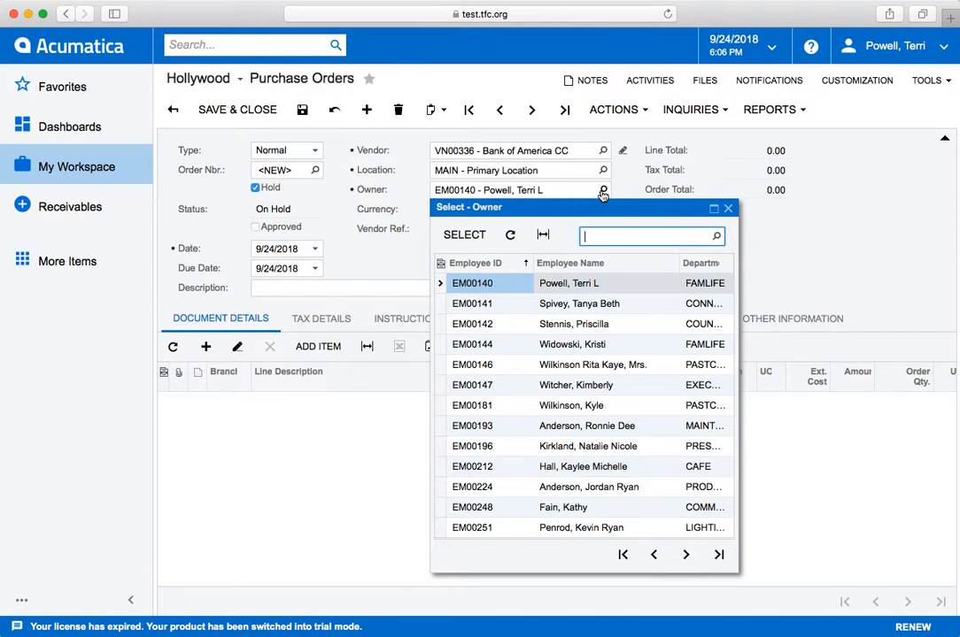
click(766, 252)
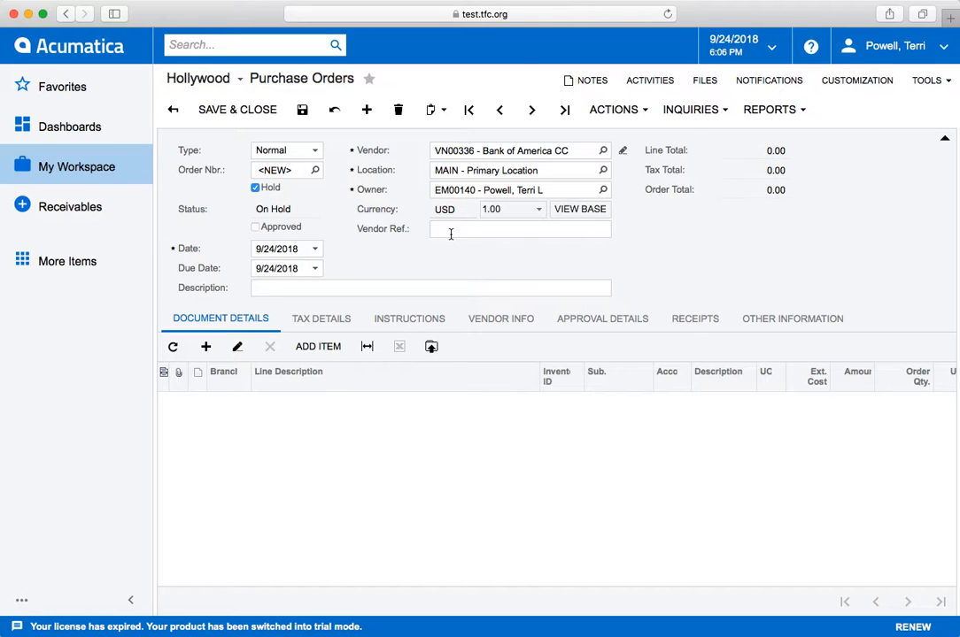
Enter the order description 'Amazon - Kiosks Stands 9.15.18'.
click(355, 286)
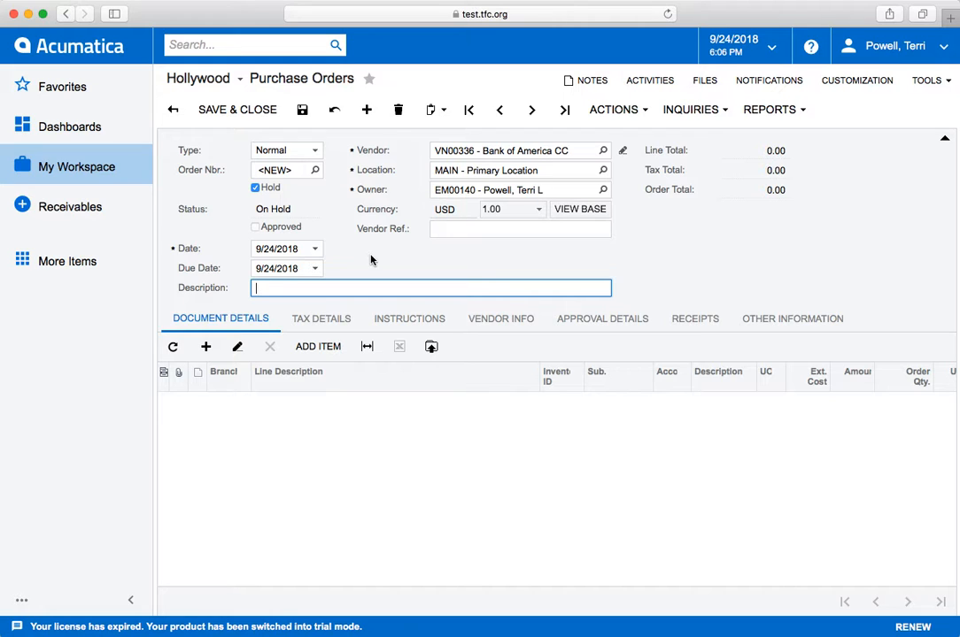
text(Dream Team Checki)
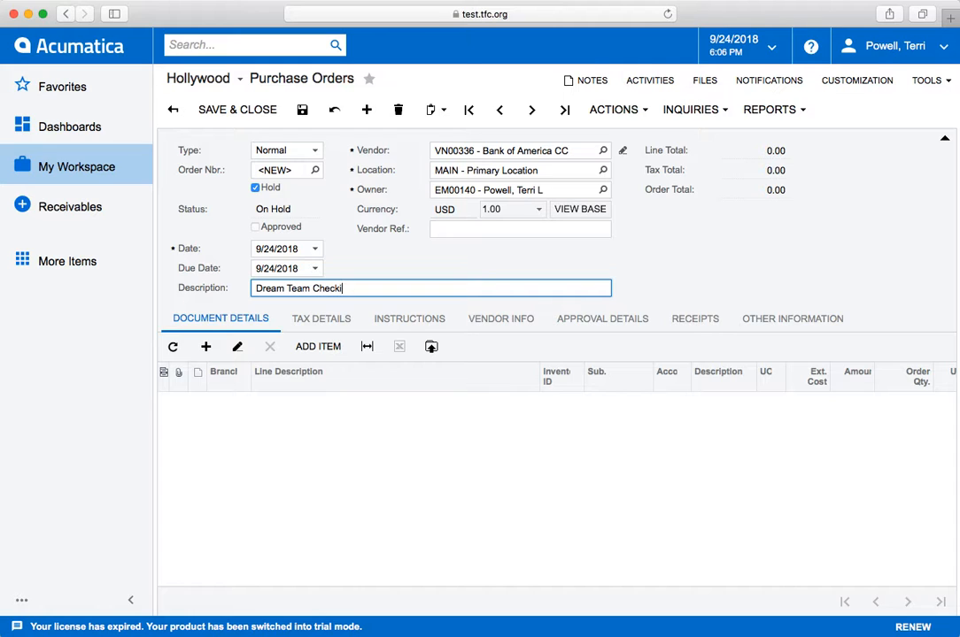
text(n Kiosks)
drag(350, 288, 258, 285)
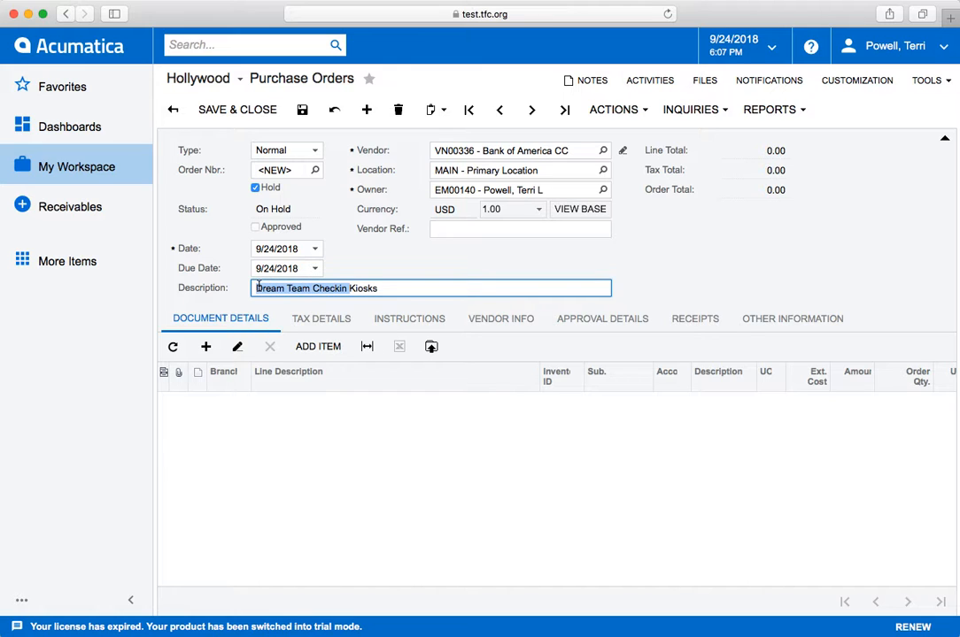
text(Amazon)
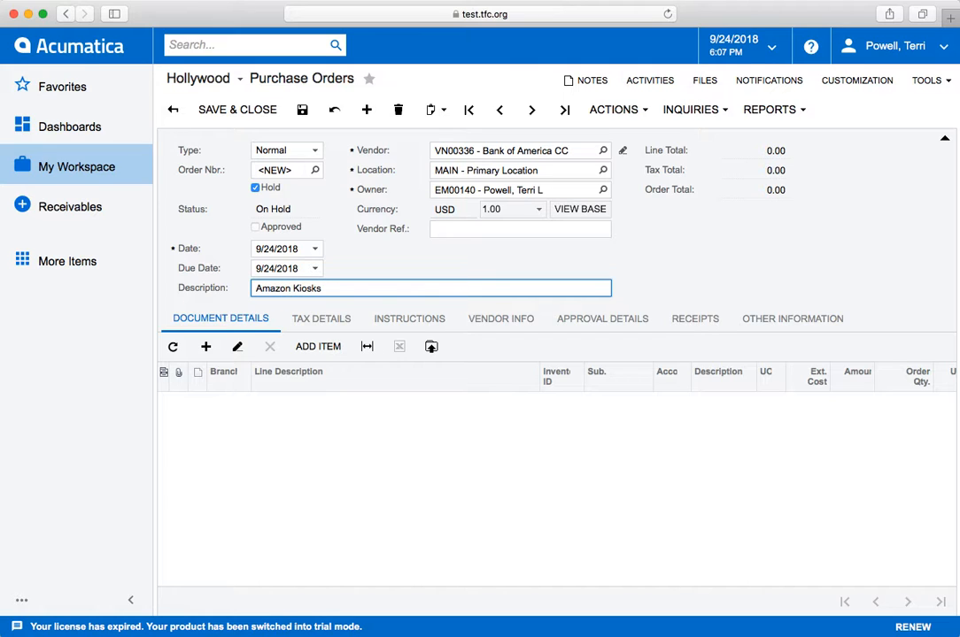
text( -)
text(Stands 9.15.18)
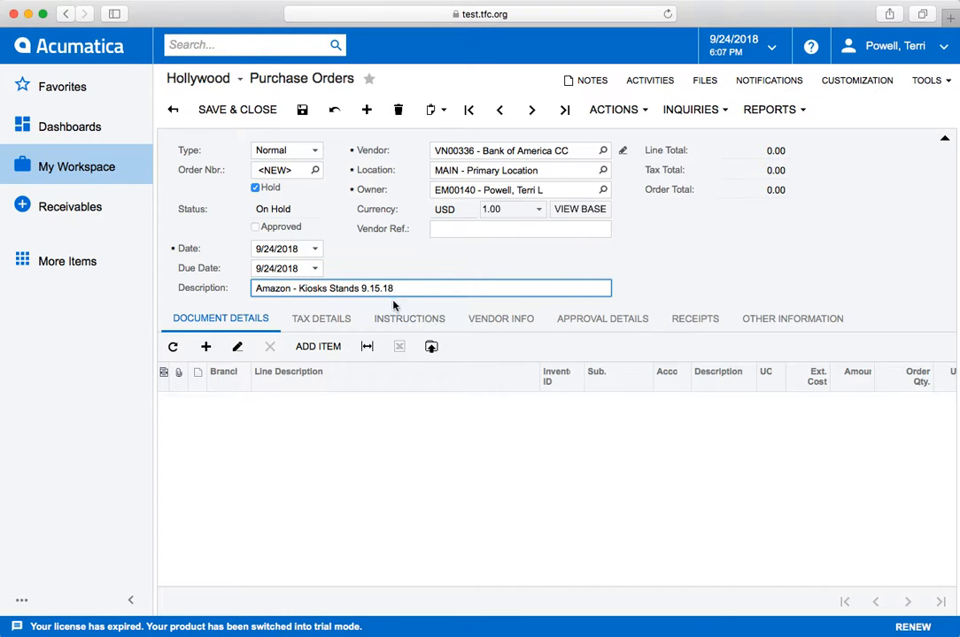
Copy the order description, add a document line, and paste it as the line description.
drag(397, 290, 248, 288)
key(super+c)
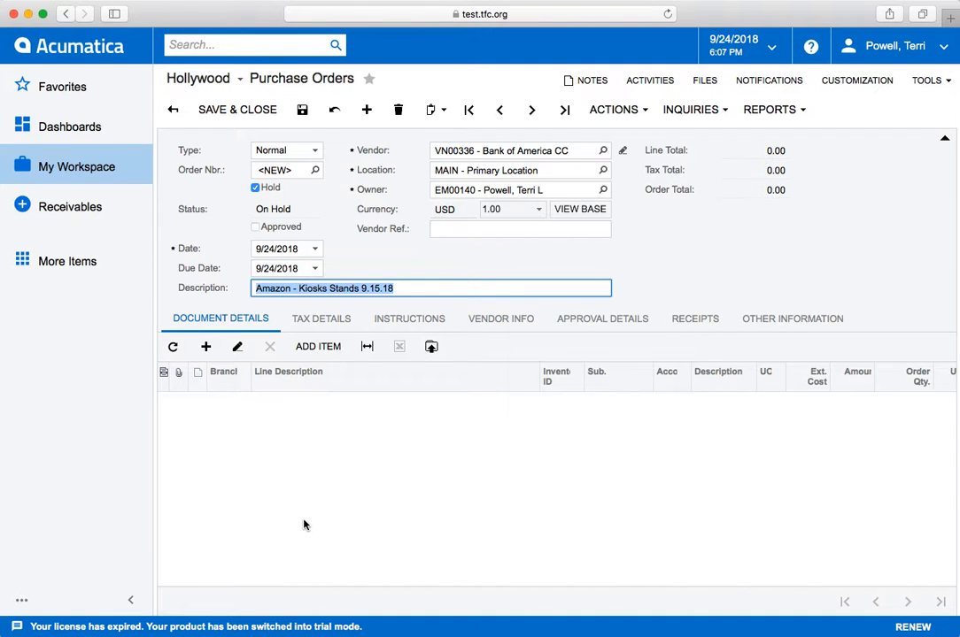
click(207, 347)
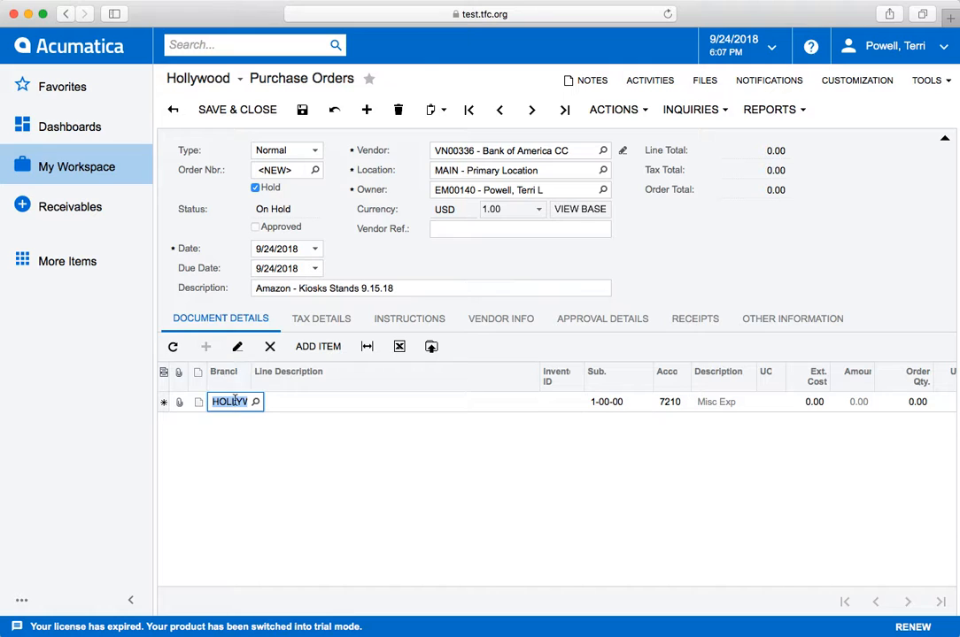
click(288, 404)
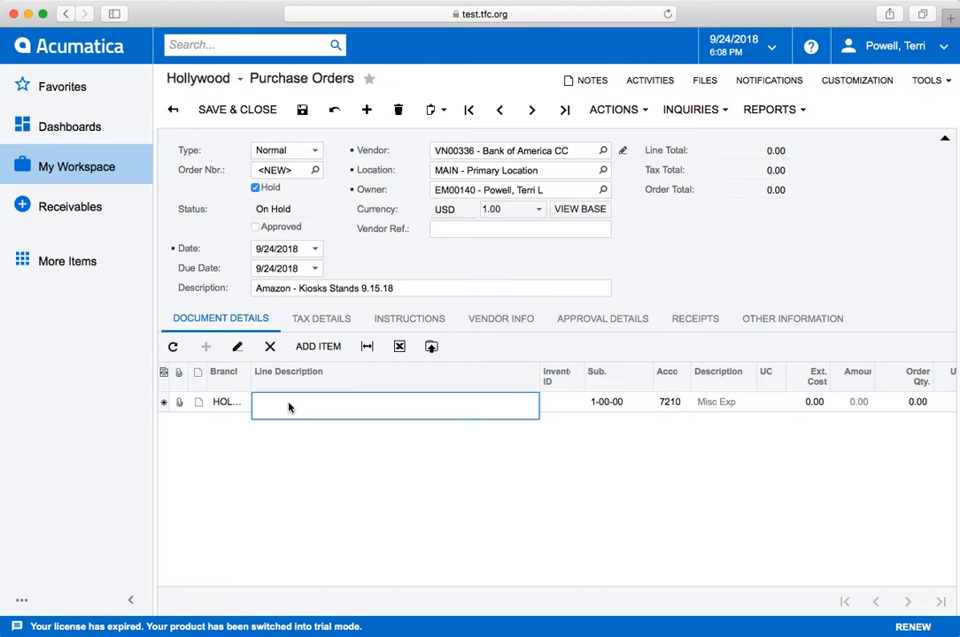
key(super+v)
Move the Inventory ID column in front of Line Description and save the row changes.
click(571, 407)
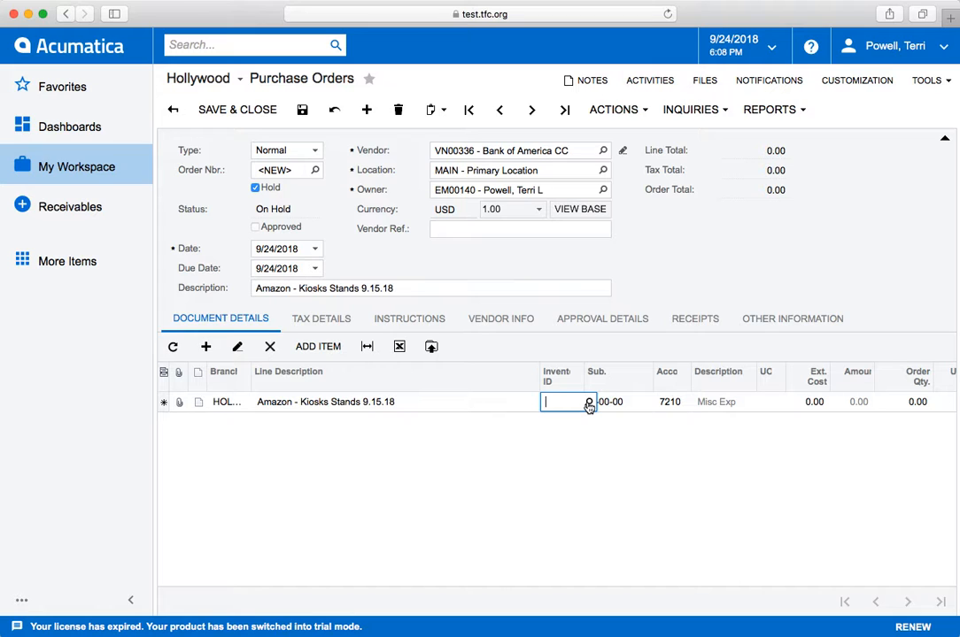
drag(571, 382, 252, 389)
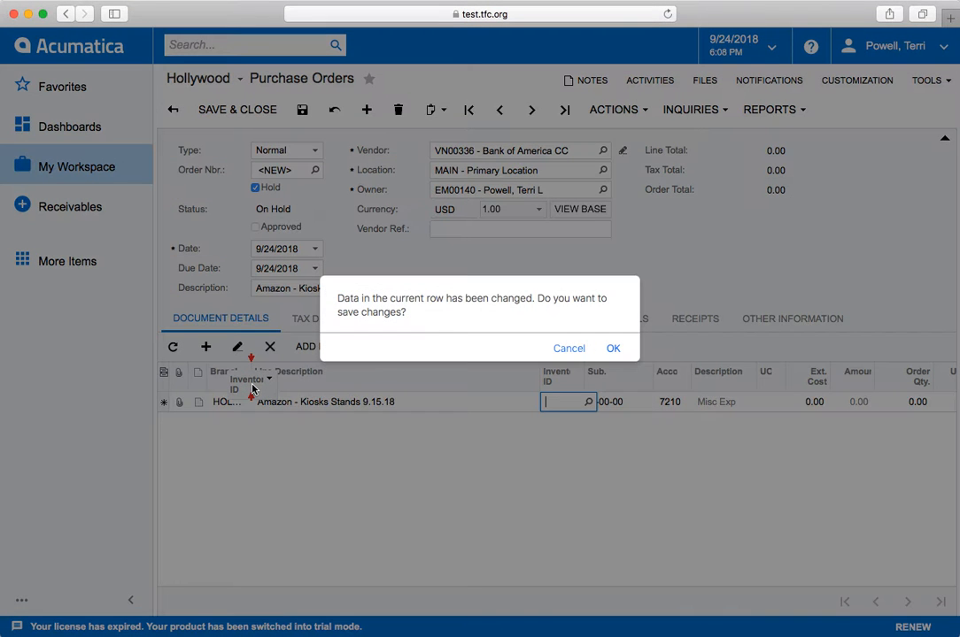
click(612, 349)
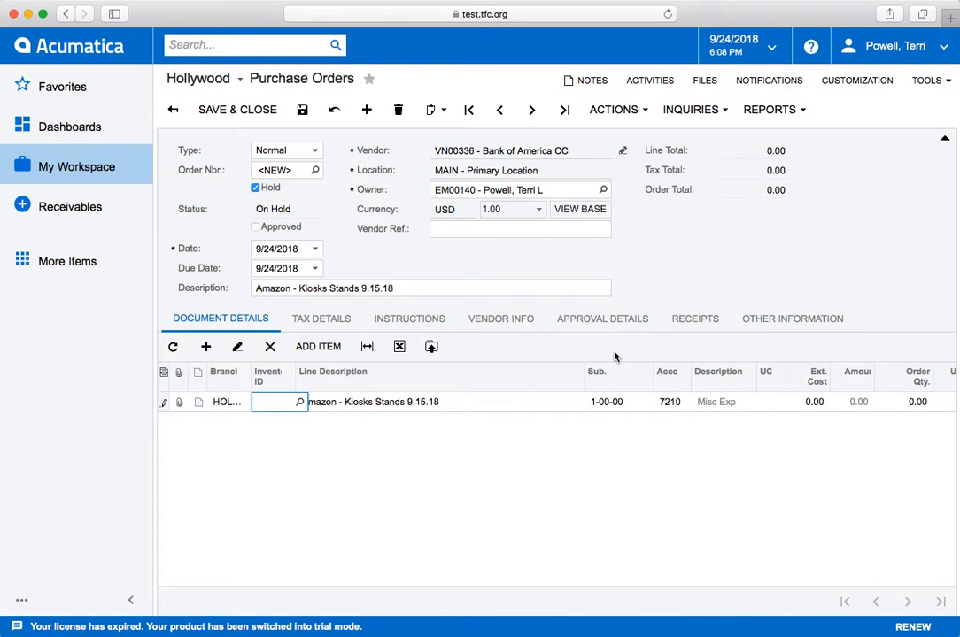
Set the line's inventory ID to PC410 and restore its line description to 'Amazon - Kiosks Stands 9.15.18'.
click(300, 404)
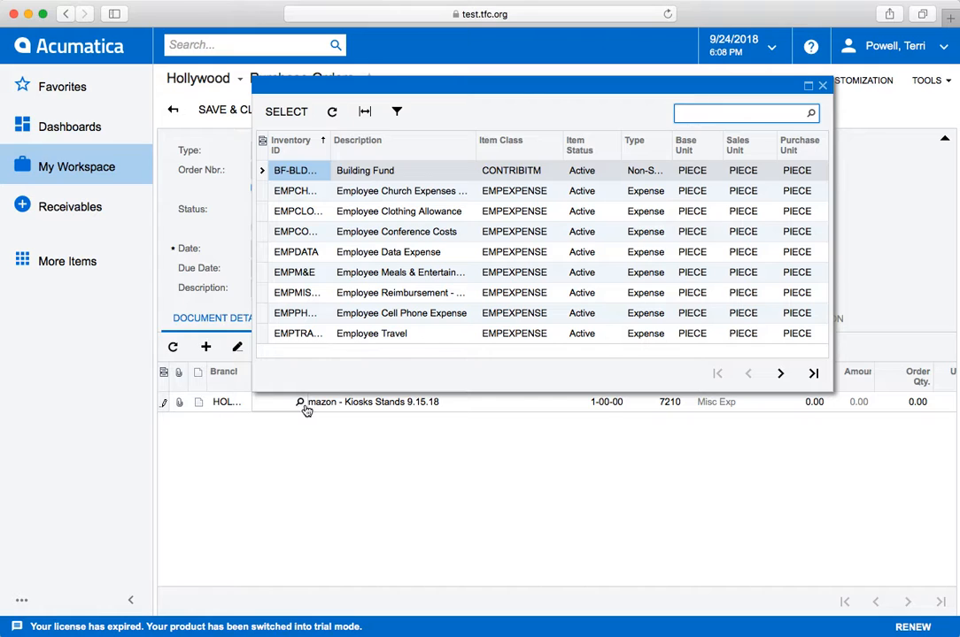
text(41)
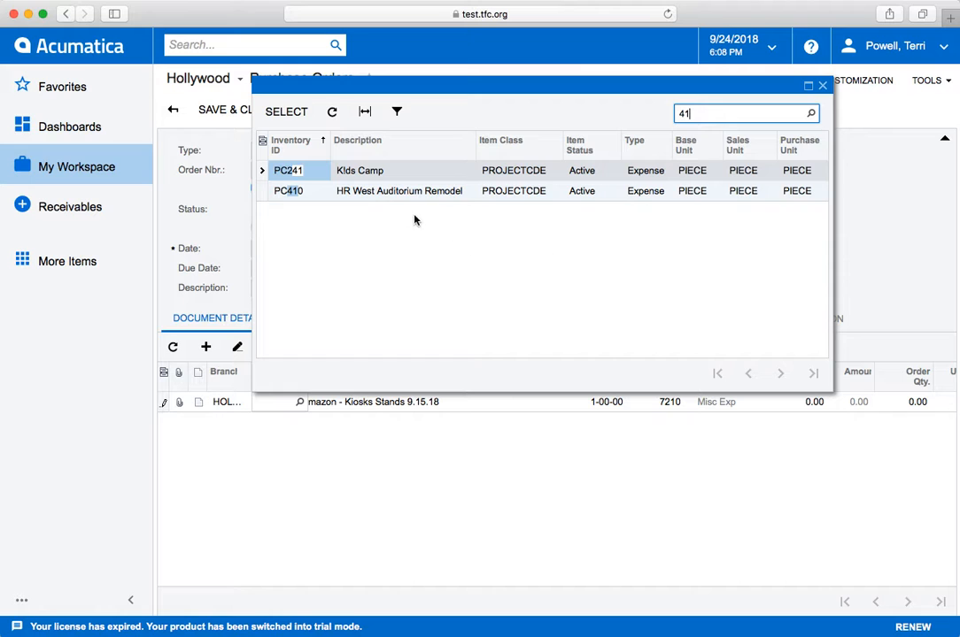
double_click(392, 191)
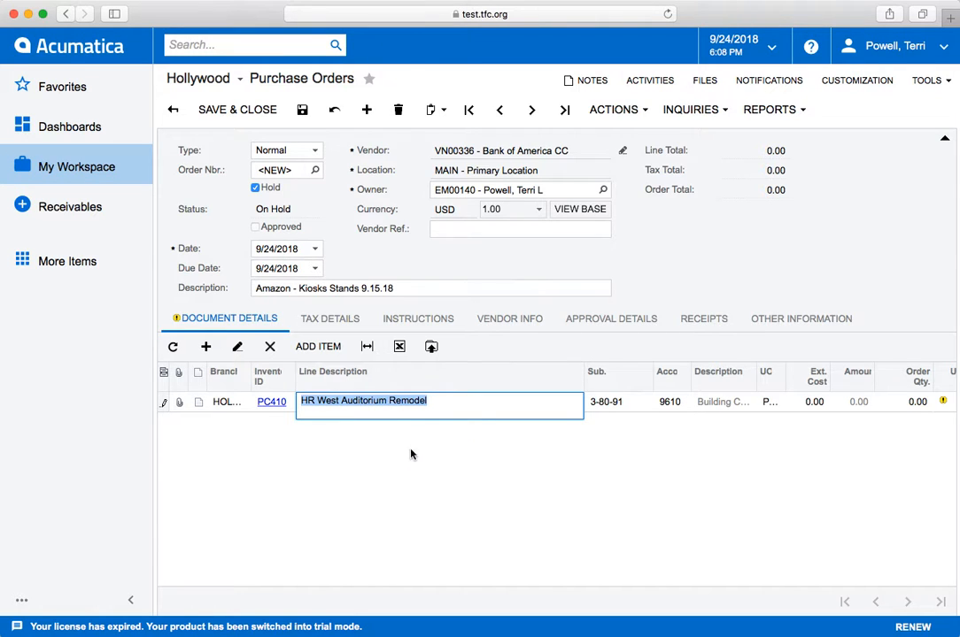
key(super+v)
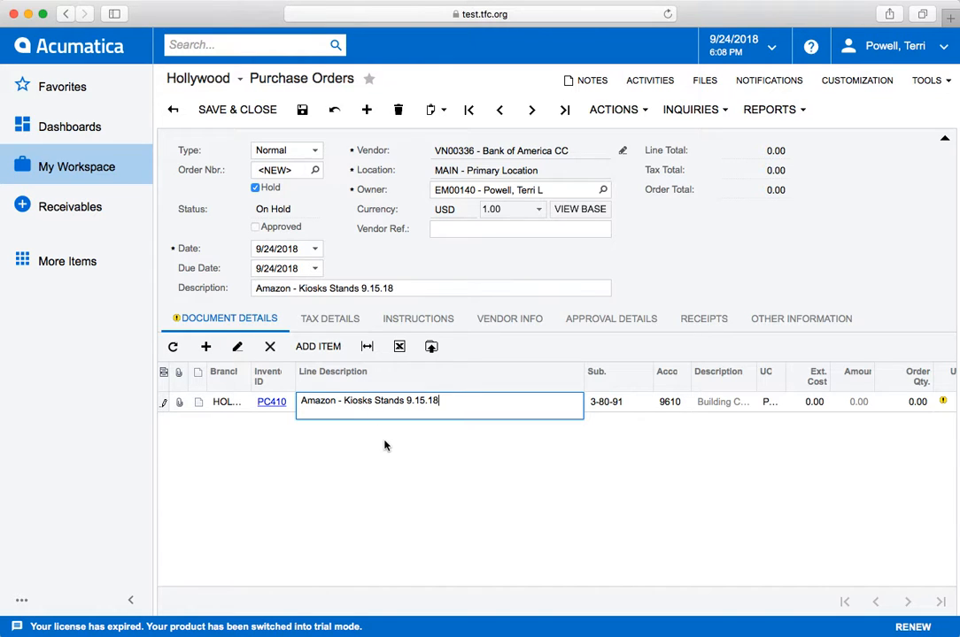
click(540, 473)
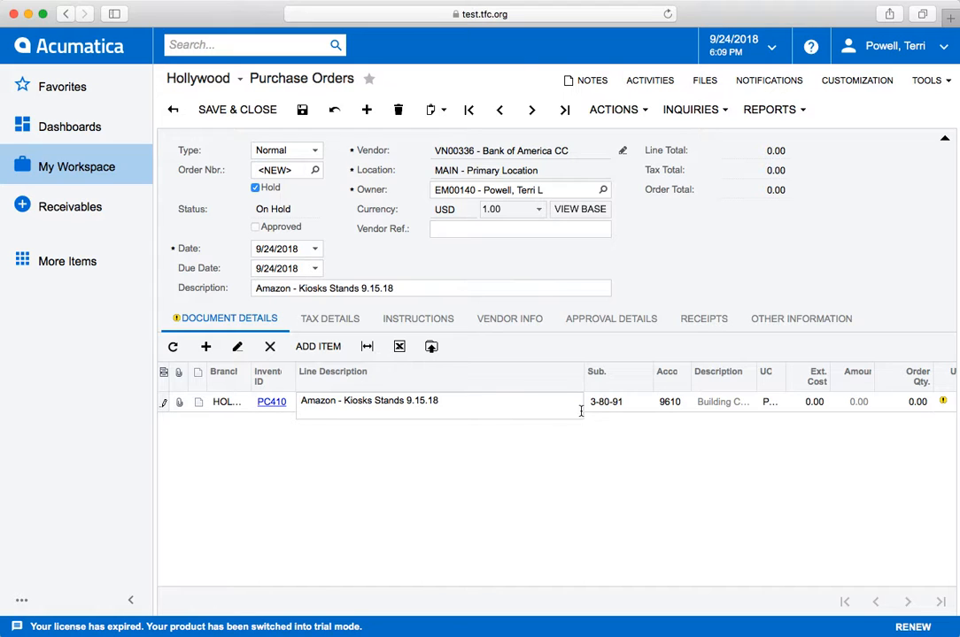
Set the line's subaccount to 1-52-00.
click(626, 410)
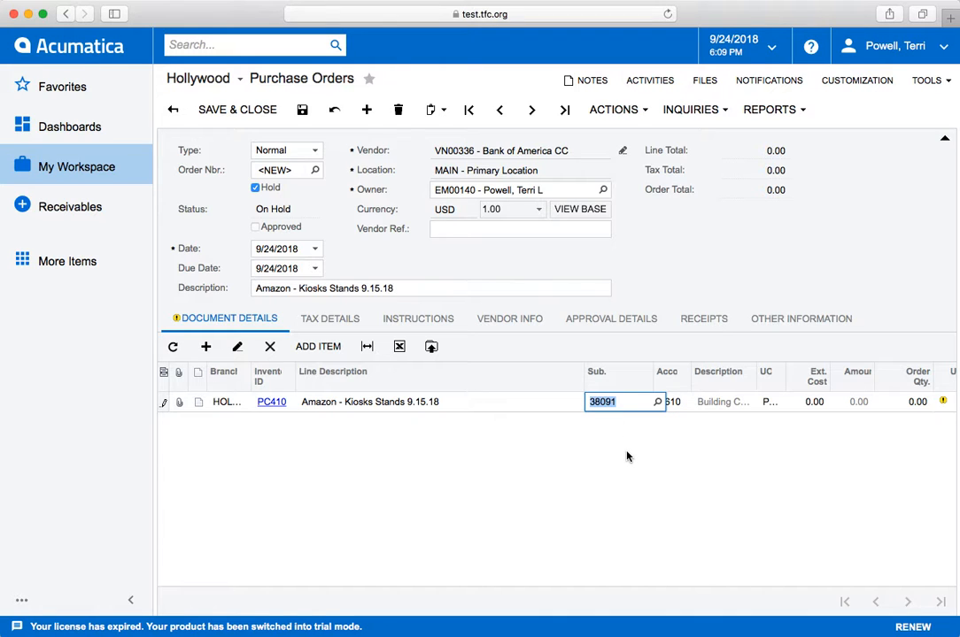
text(15200)
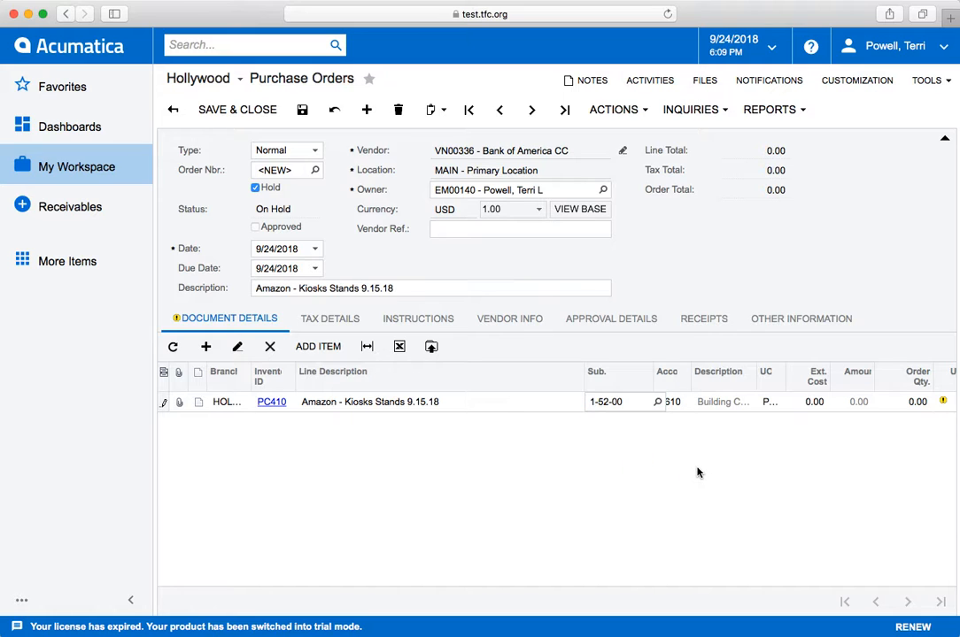
Set the line's account to 9620.
click(686, 405)
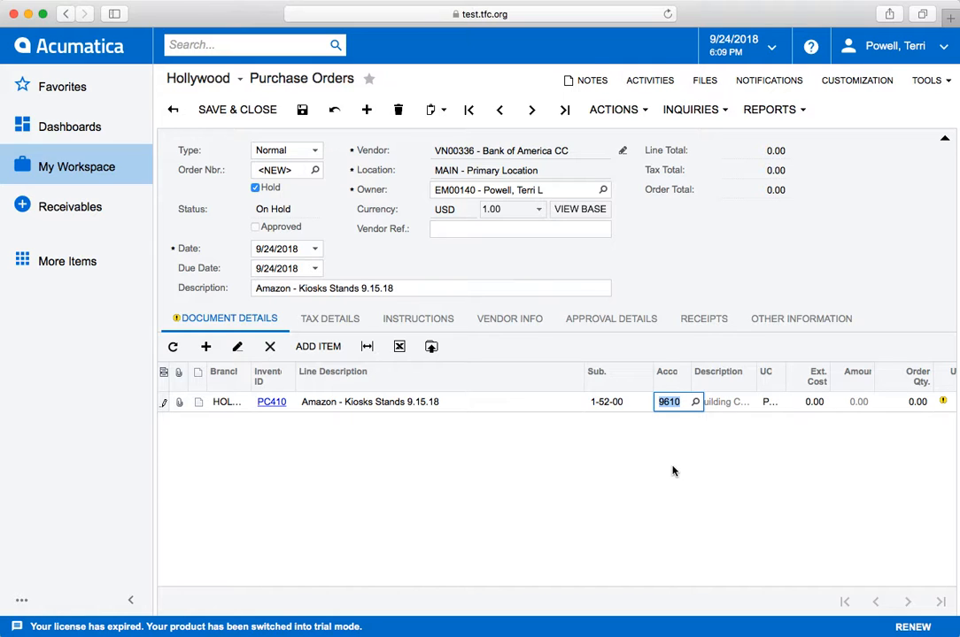
text(920)
key(BackSpace)
key(BackSpace)
text(60)
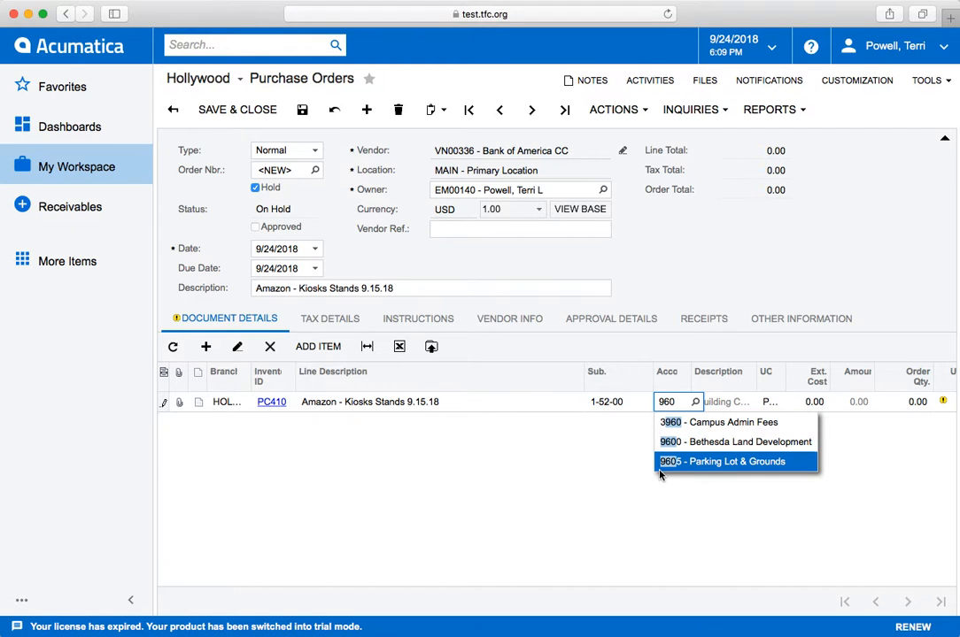
key(BackSpace)
key(BackSpace)
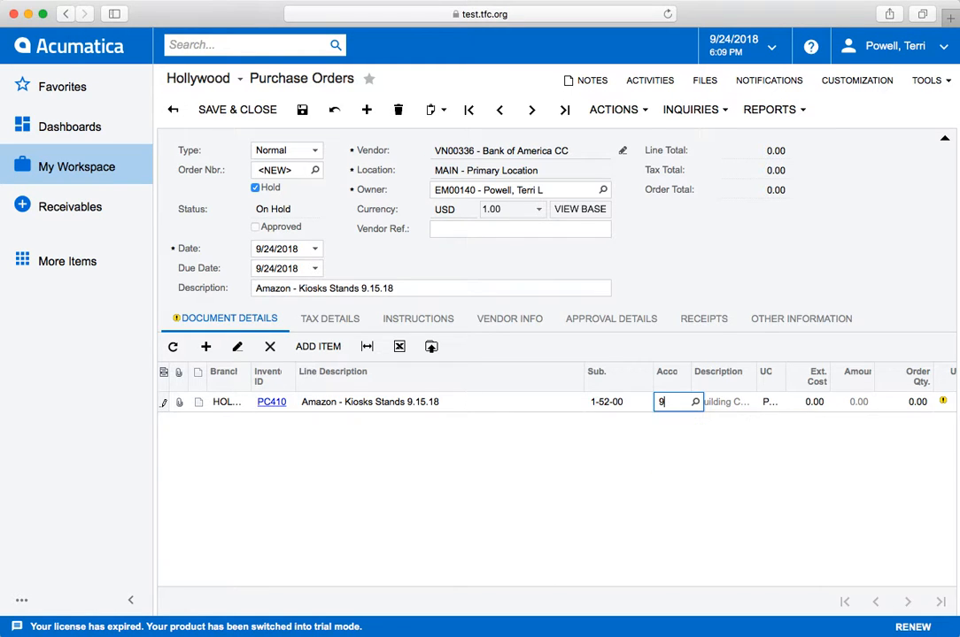
text(620)
click(681, 500)
Enter an extended cost of 224.97 for the line.
click(812, 404)
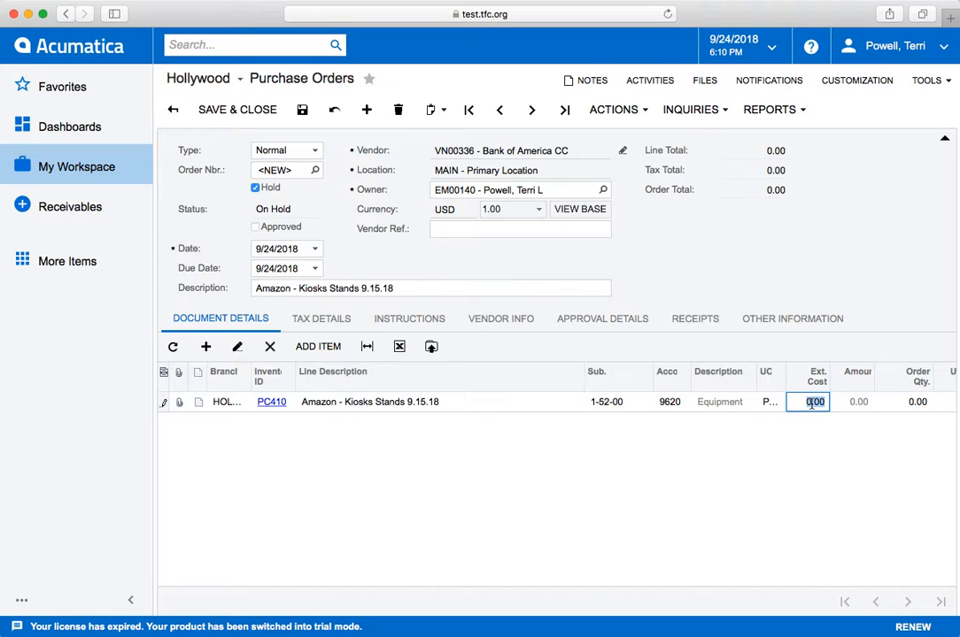
text(224.97)
click(807, 442)
Save the purchase order.
scroll(807, 441, right, 2)
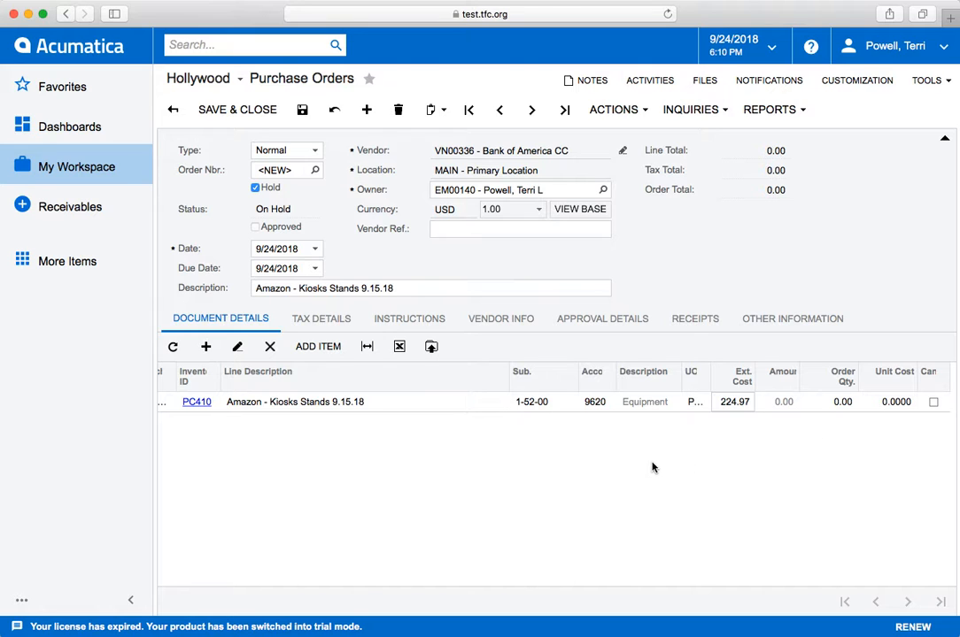
scroll(652, 468, left, 2)
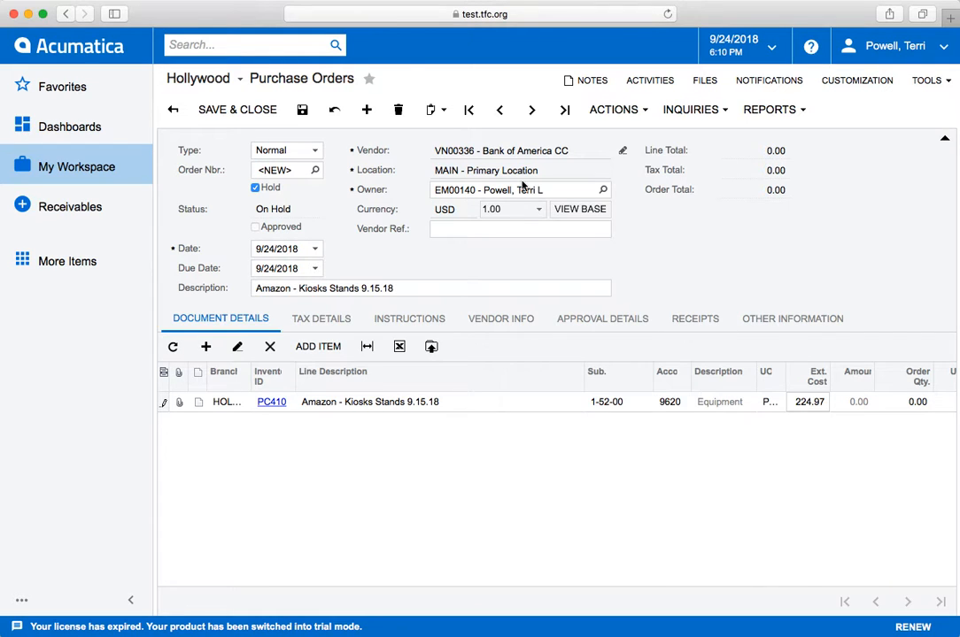
click(302, 110)
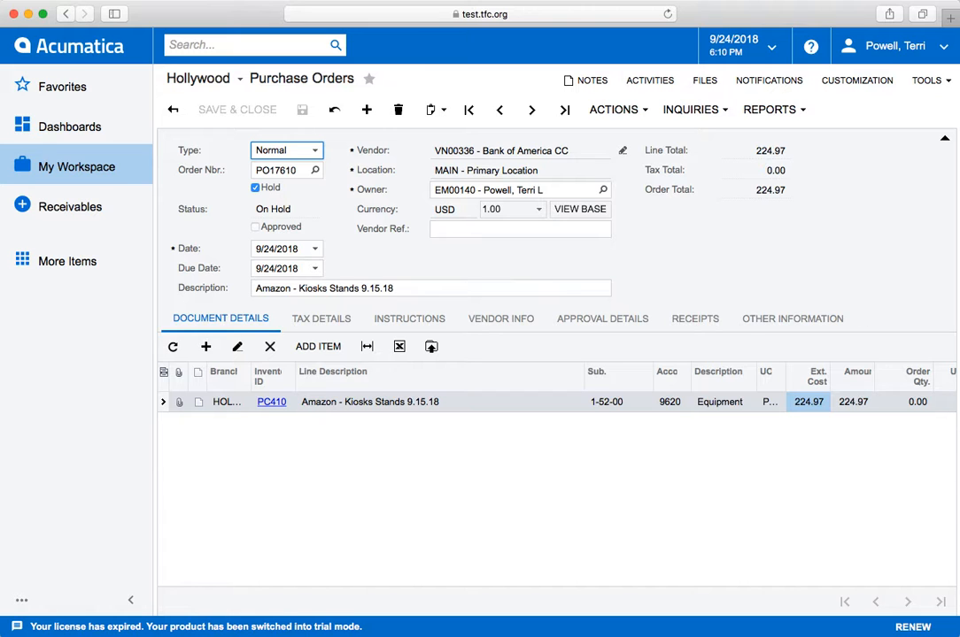
Switch to Finder and attach the Amazon receipt PDF dated 9.8.18 from the Receipts folder to the purchase order.
key(super+Tab)
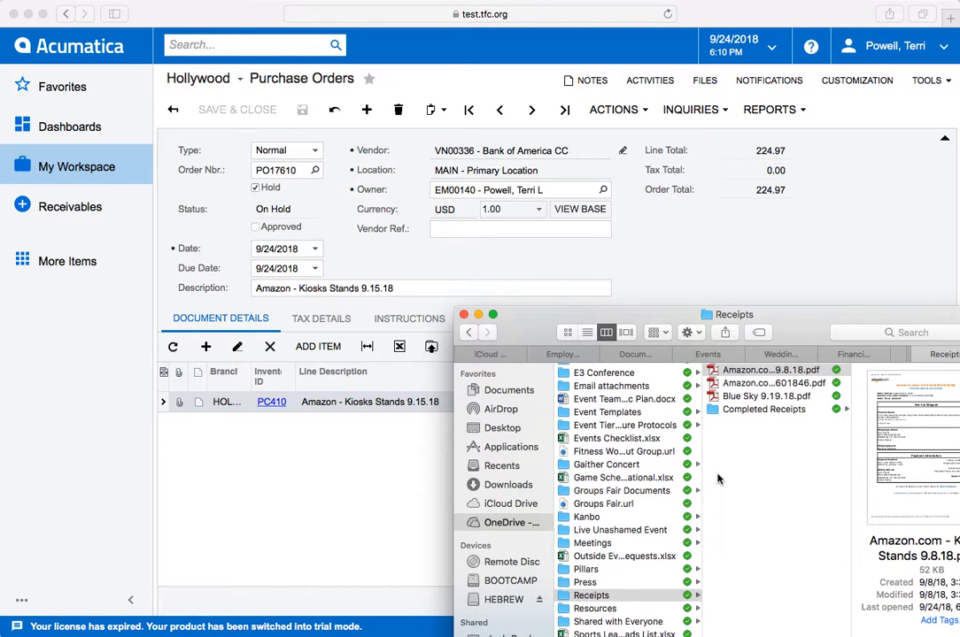
click(765, 372)
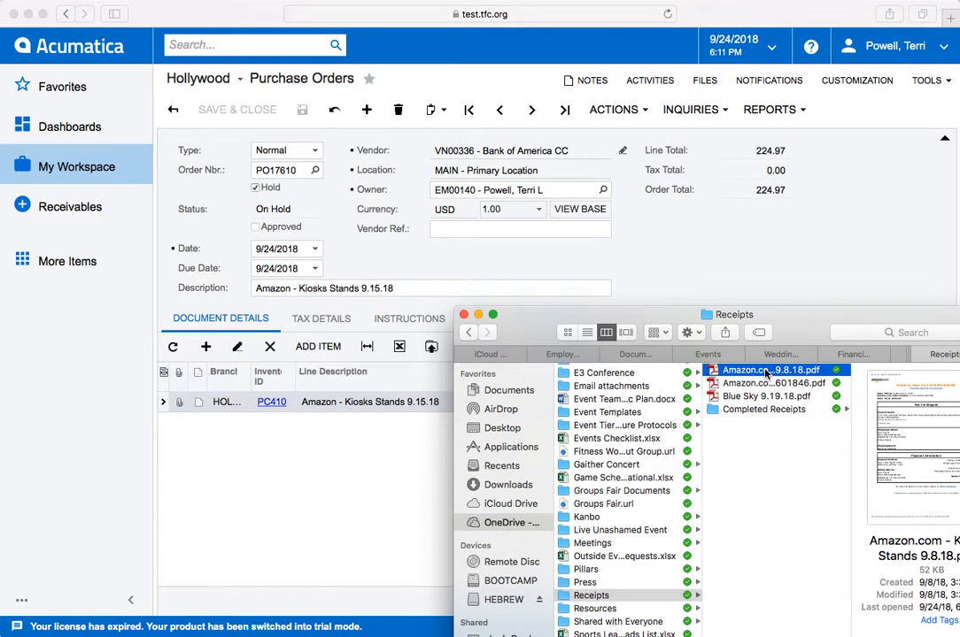
drag(766, 373, 697, 246)
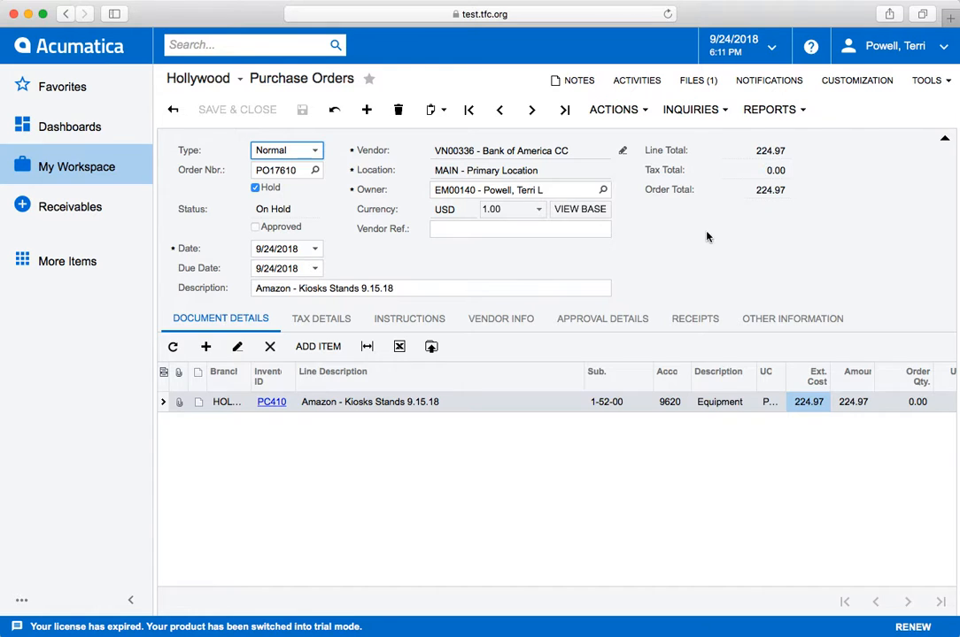
Review the files attached to the purchase order.
click(699, 87)
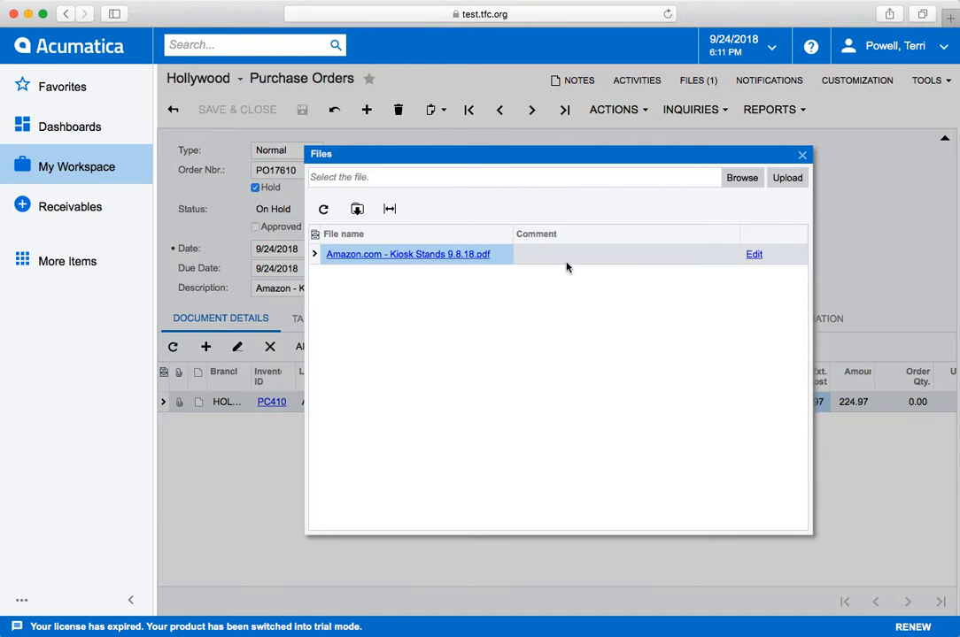
click(802, 155)
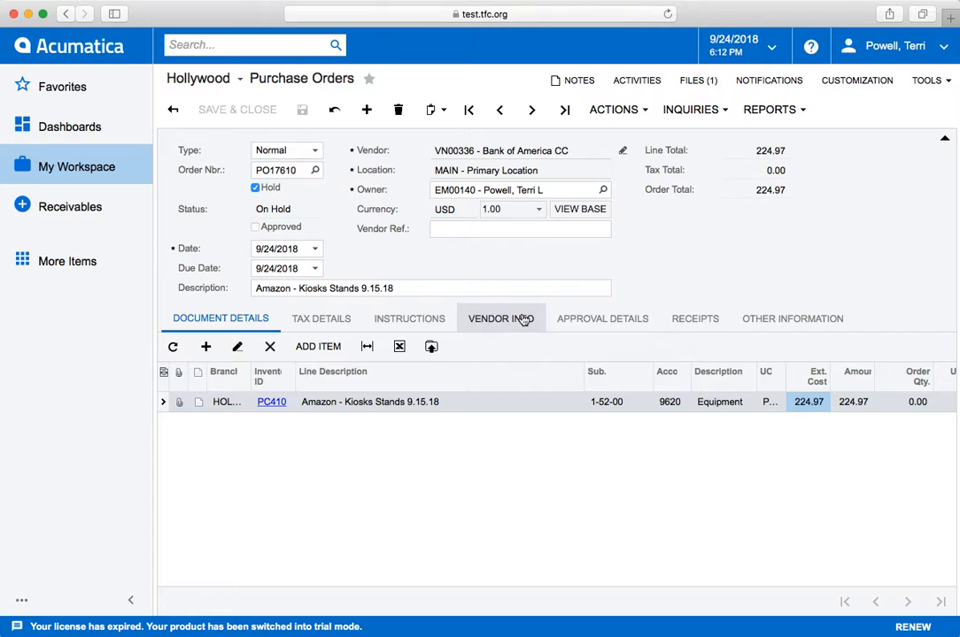
Set the payment credit card to the owner's Bank of America card in the instructions and save the order.
click(421, 323)
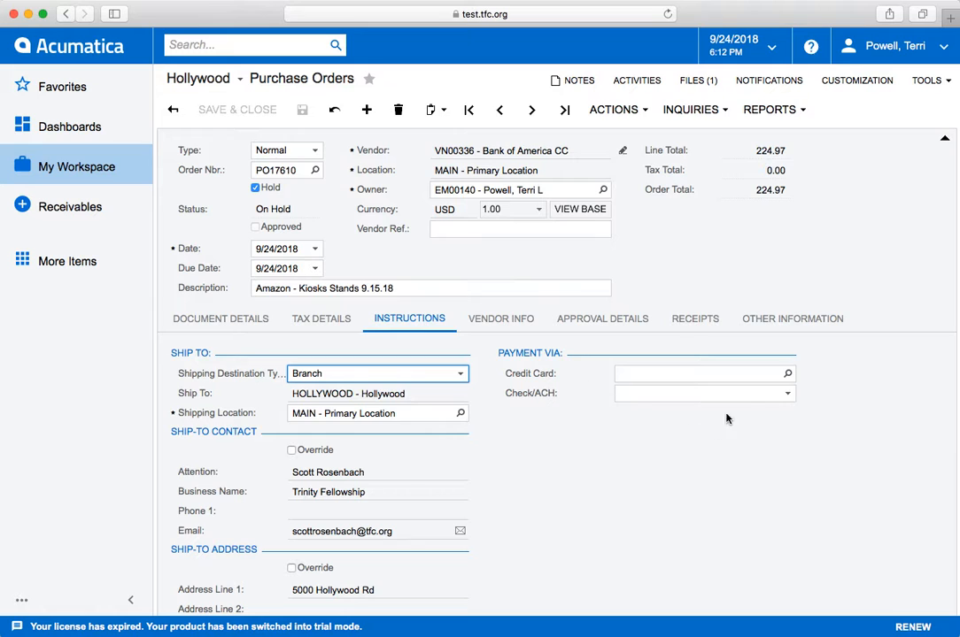
click(787, 375)
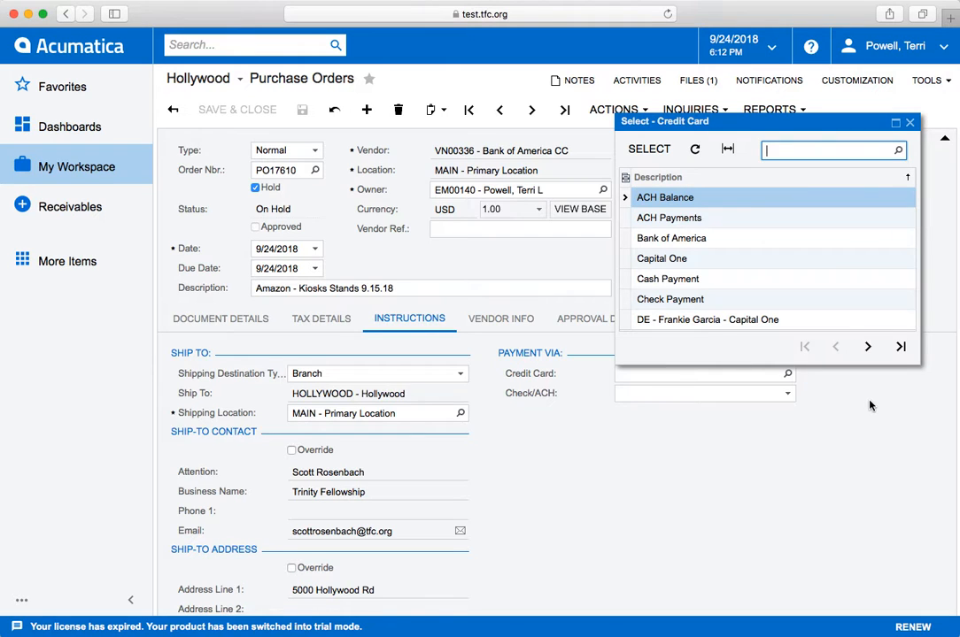
text(terr)
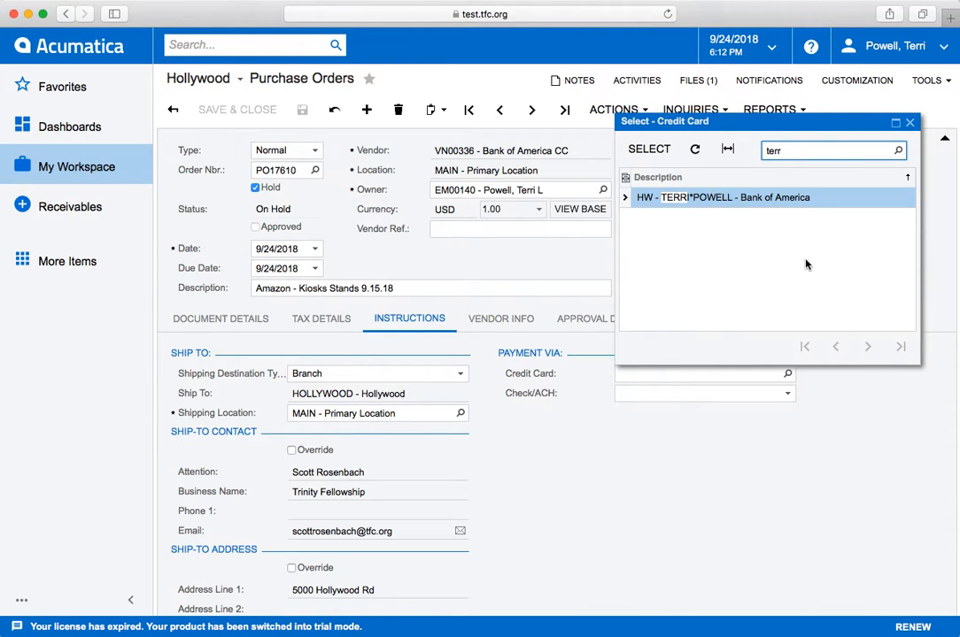
double_click(723, 198)
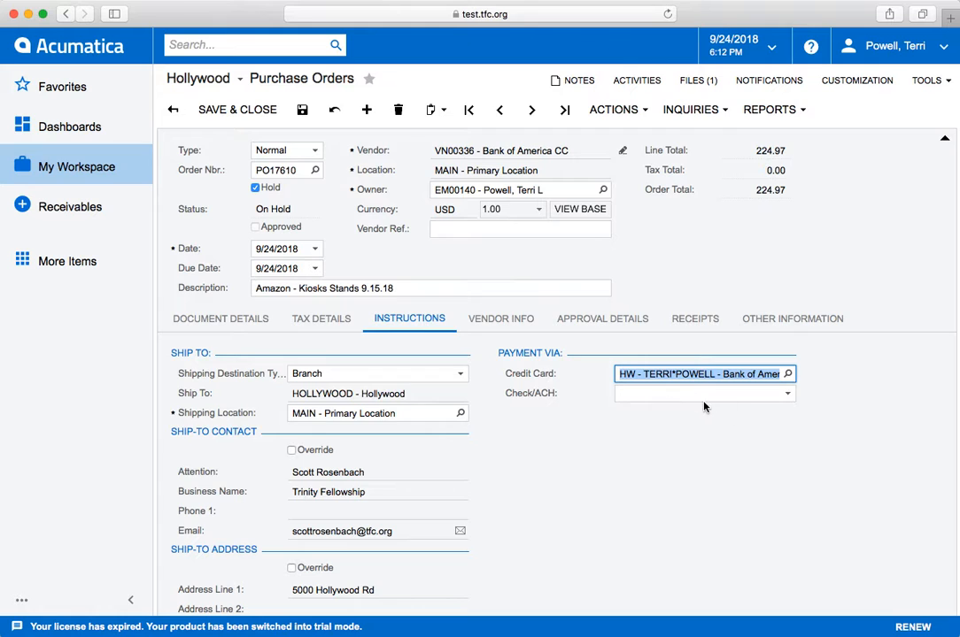
click(787, 395)
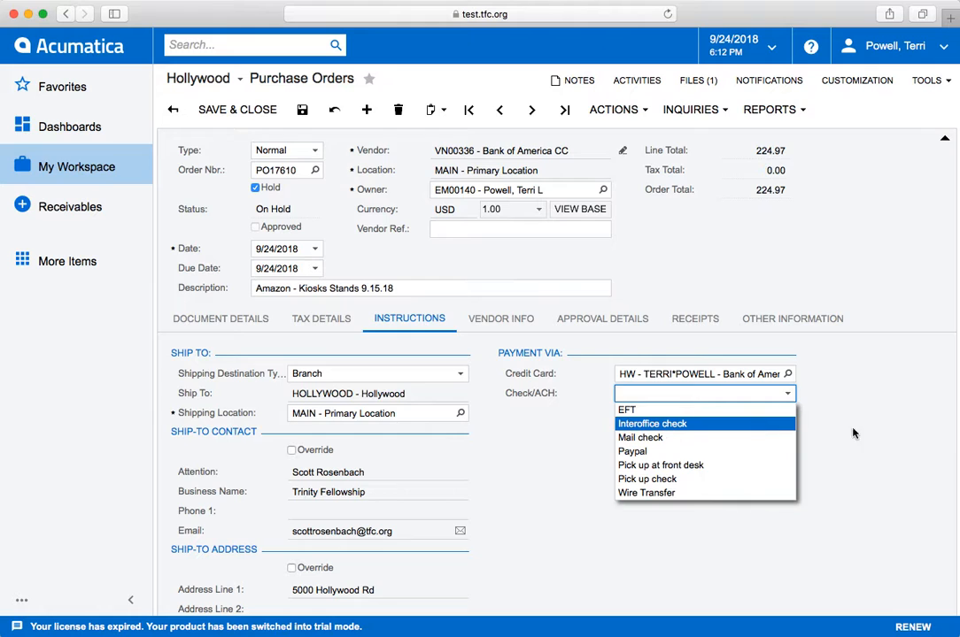
click(883, 434)
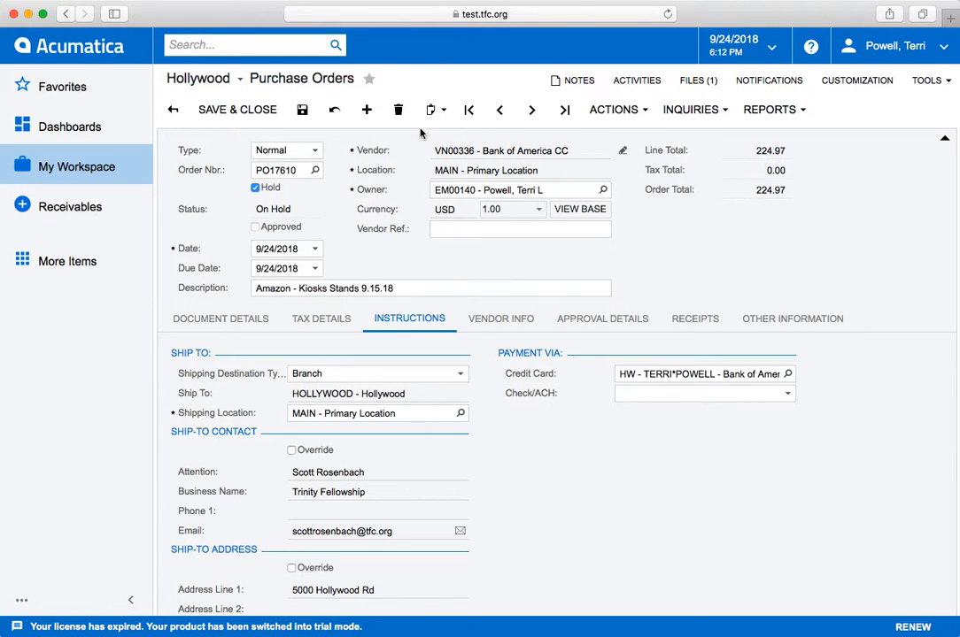
click(304, 110)
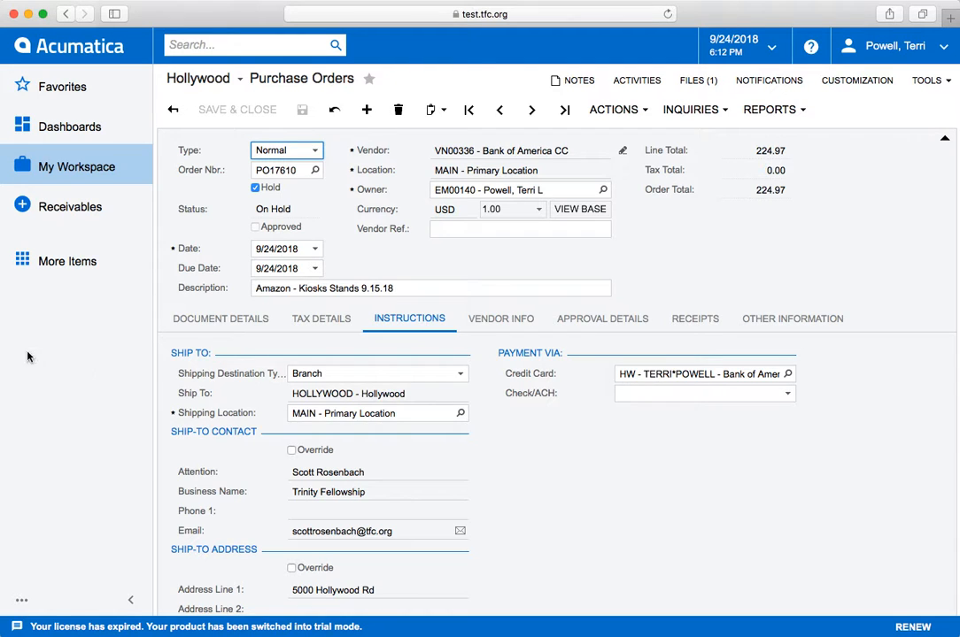
click(247, 320)
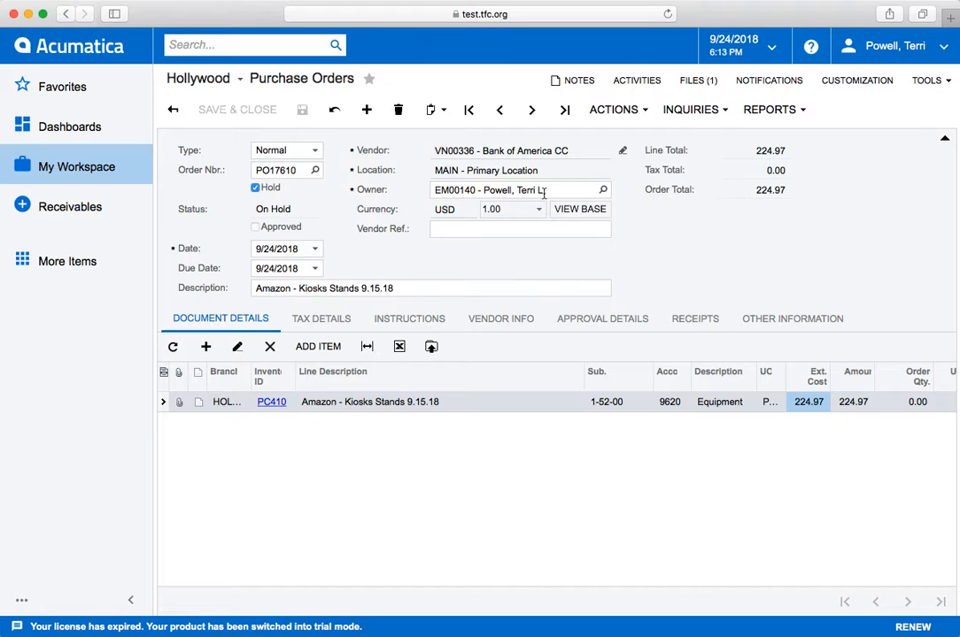
click(617, 115)
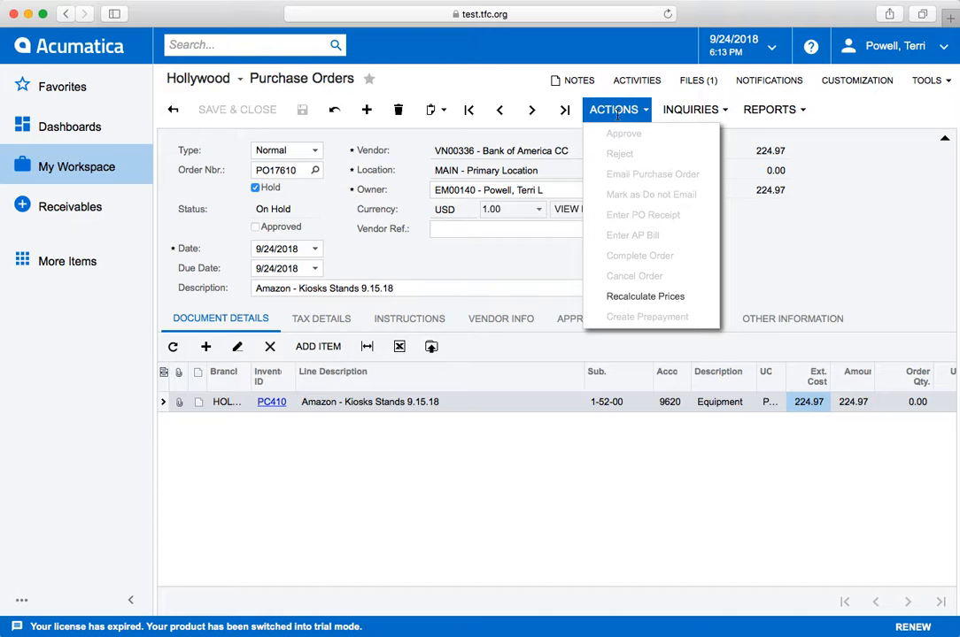
click(752, 265)
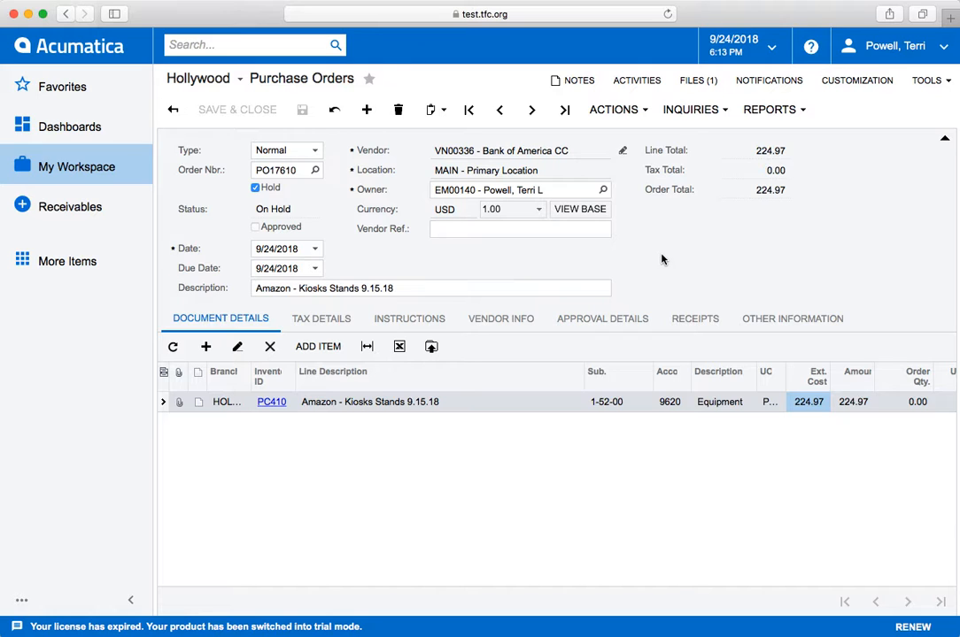
Release the purchase order from hold.
click(254, 189)
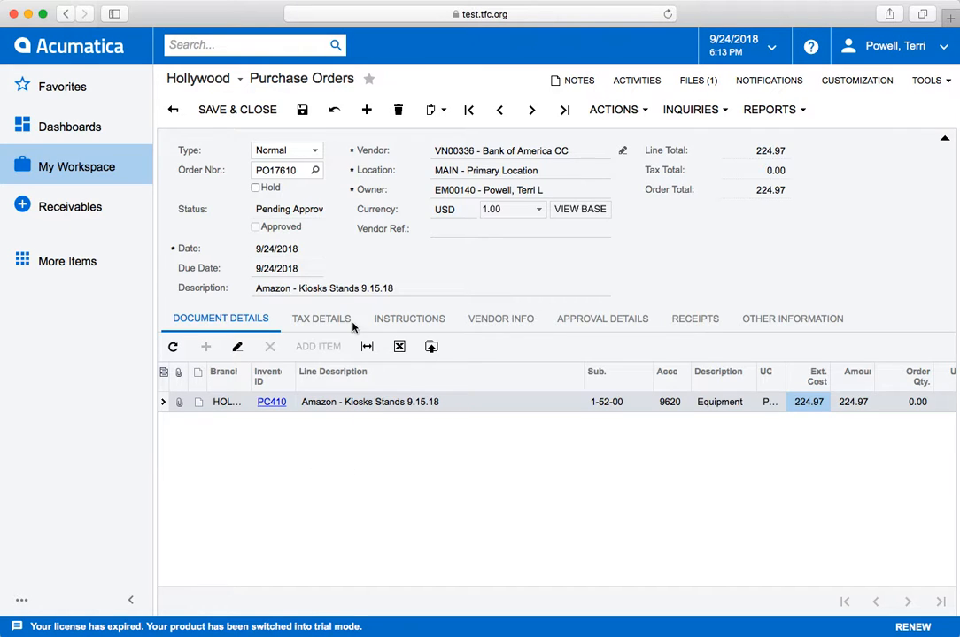
click(255, 188)
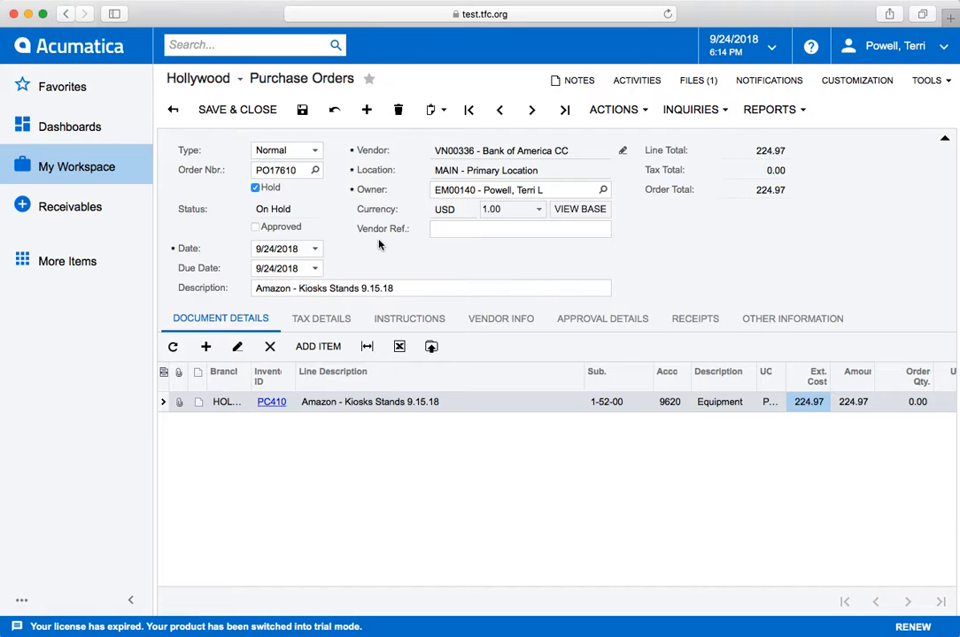
click(255, 189)
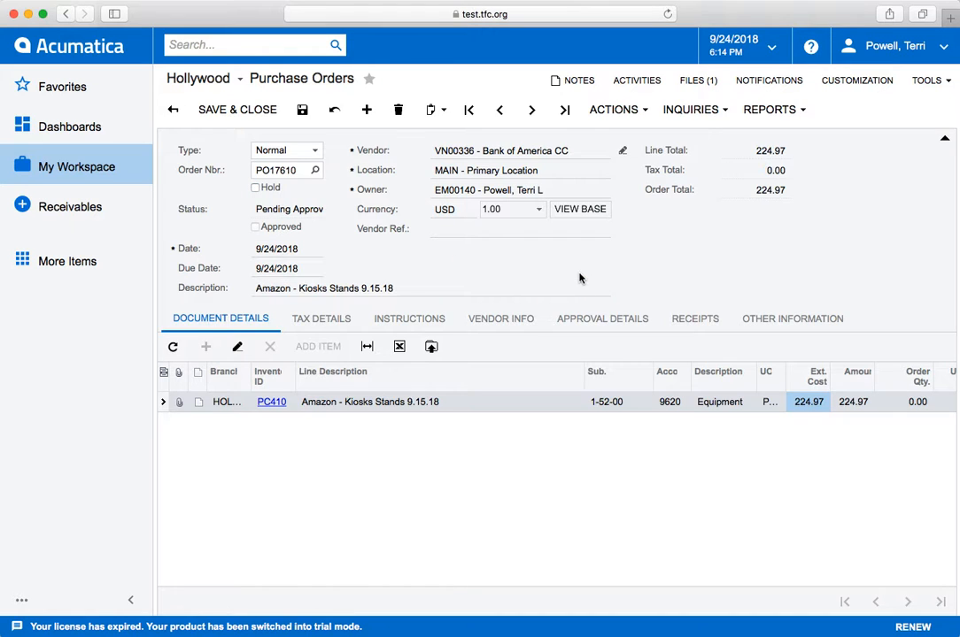
Approve the purchase order and review its approval details.
click(621, 116)
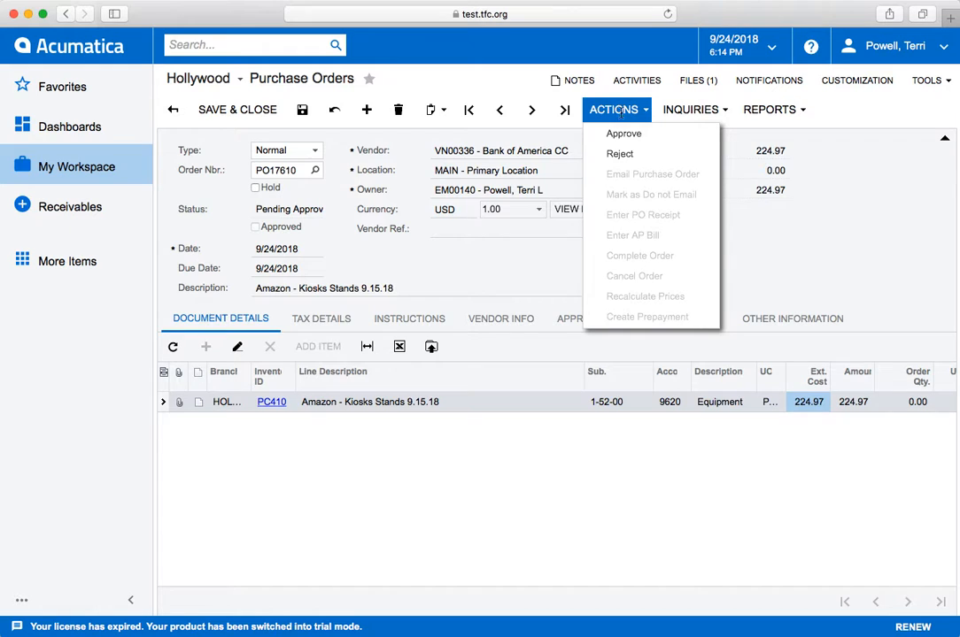
click(624, 135)
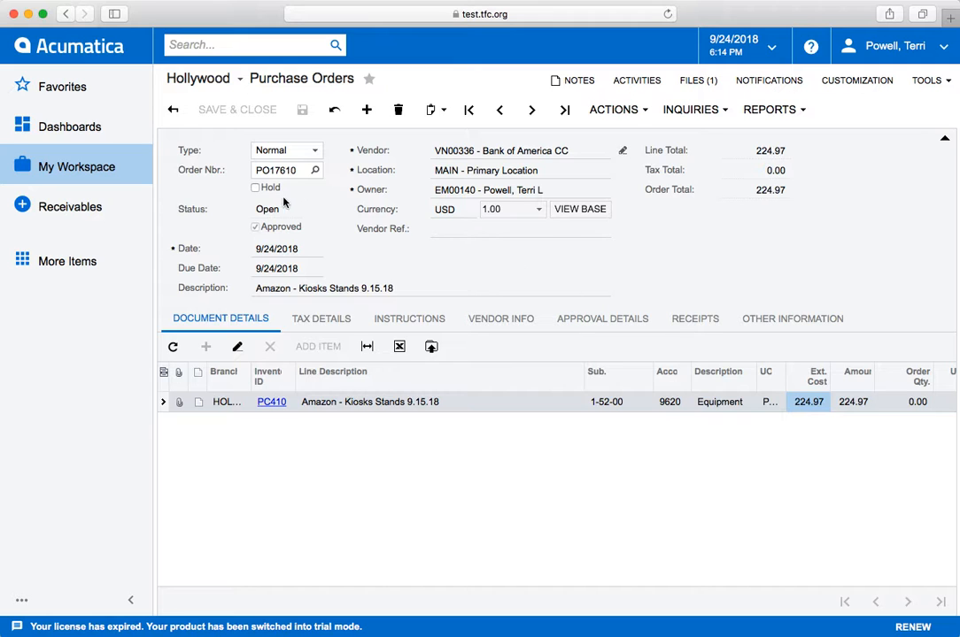
click(608, 324)
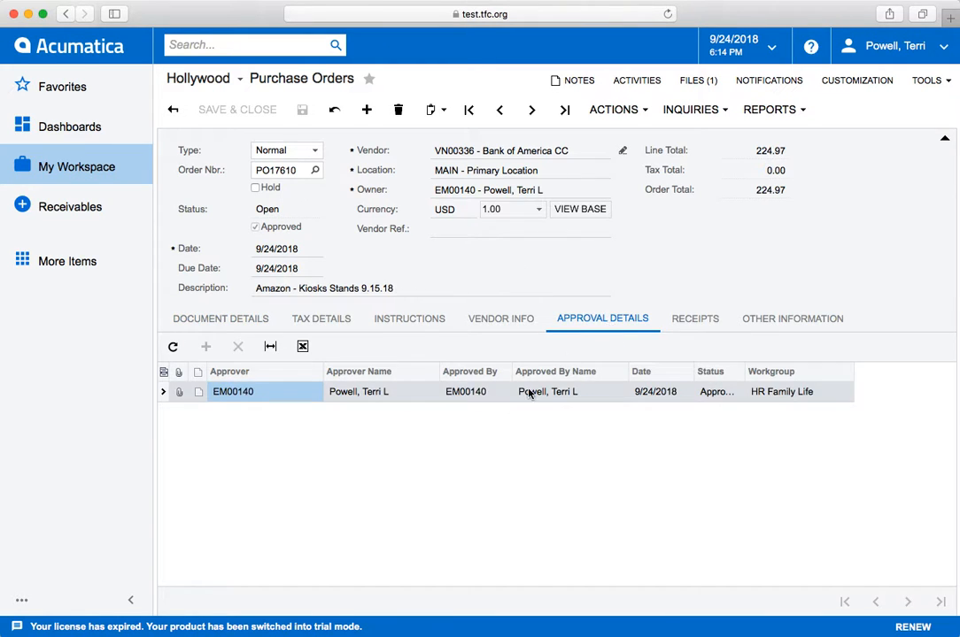